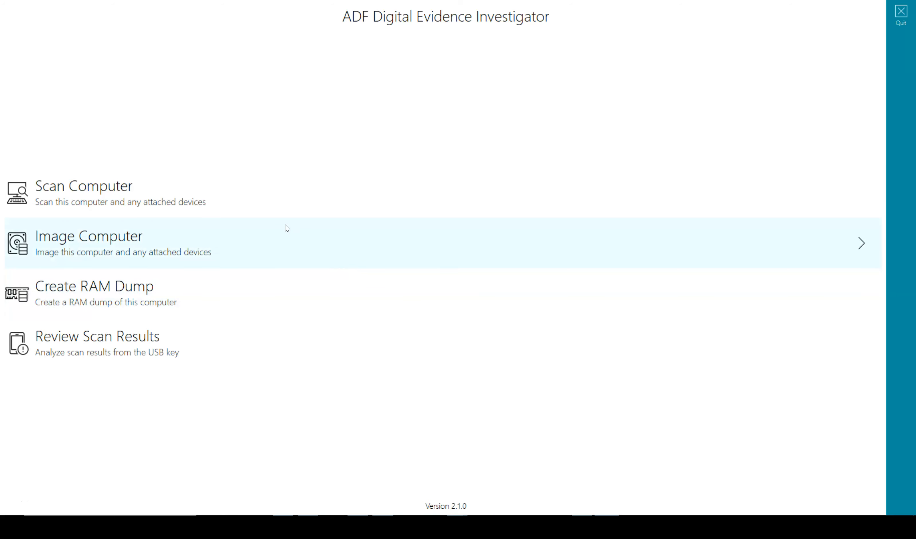
# Step: Start setting up a computer scan with only the K9 (F:) partition as the target
pyautogui.click(268, 207)
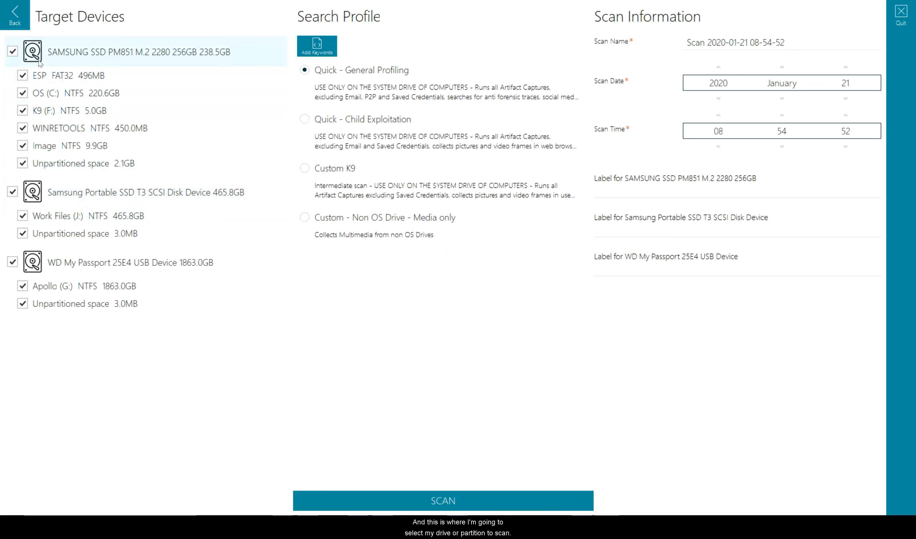
pyautogui.click(13, 51)
pyautogui.click(14, 192)
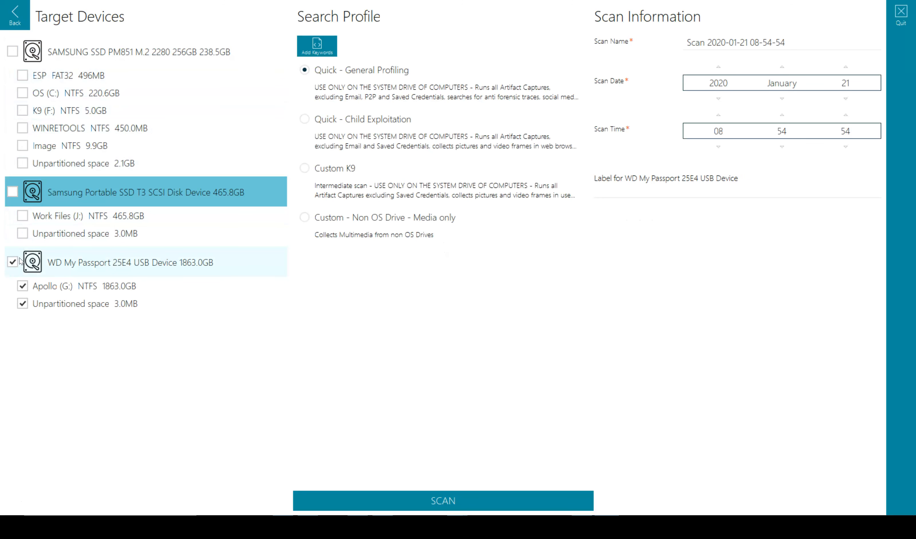
pyautogui.click(20, 261)
pyautogui.click(38, 111)
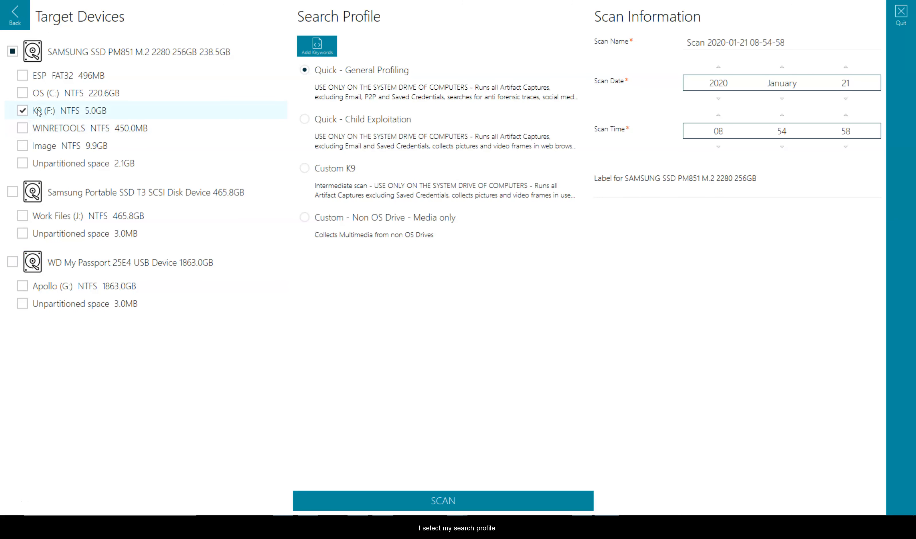
# Step: Choose the Custom K9 search profile and name the scan "Canine with Keywords added"
pyautogui.click(323, 169)
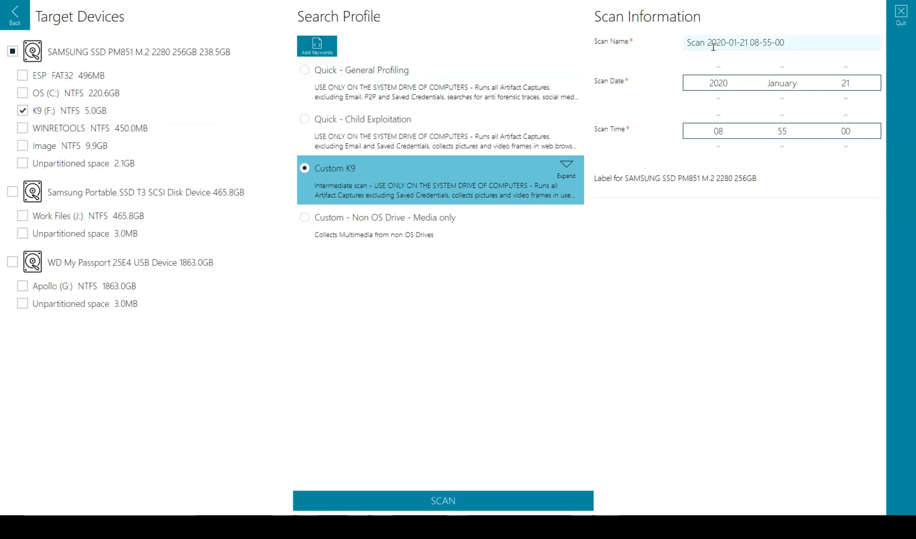
pyautogui.moveTo(797, 42); pyautogui.dragTo(666, 45)
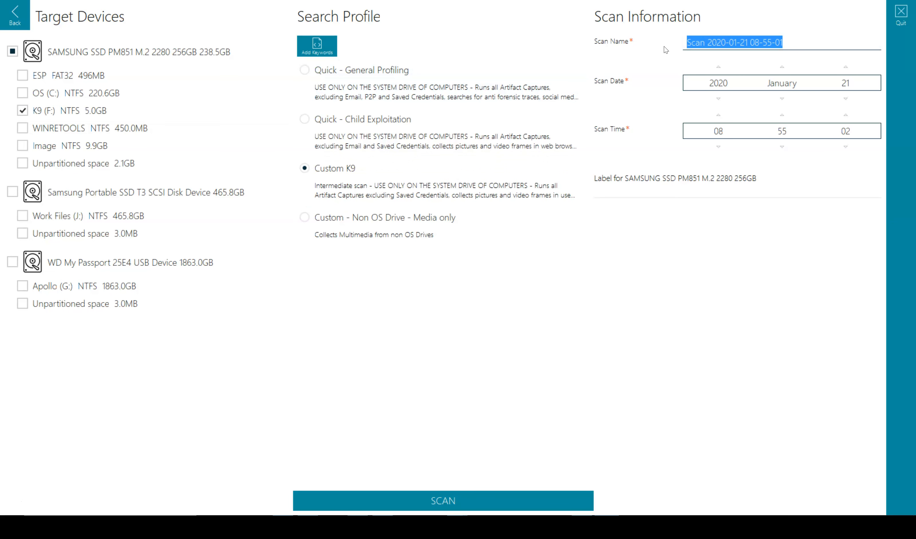
pyautogui.write('Canin')
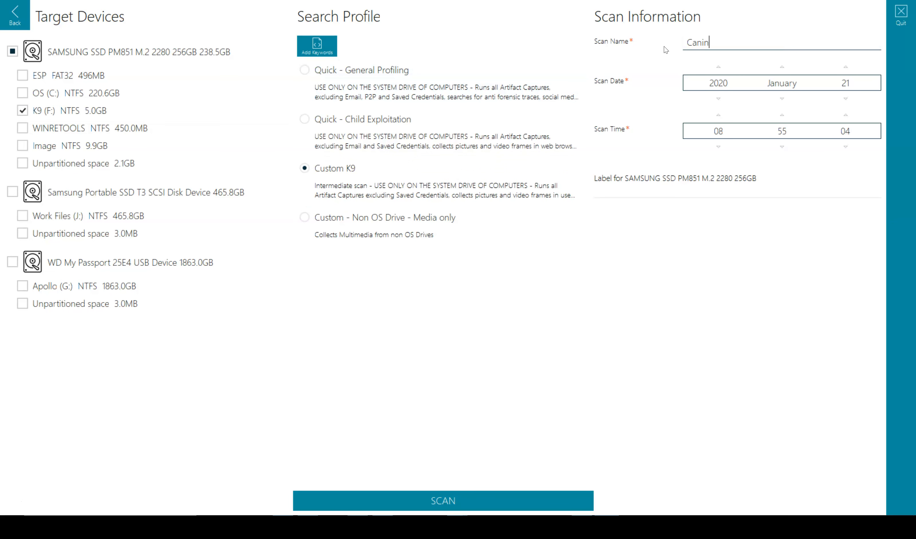
pyautogui.write('e with Keywords added')
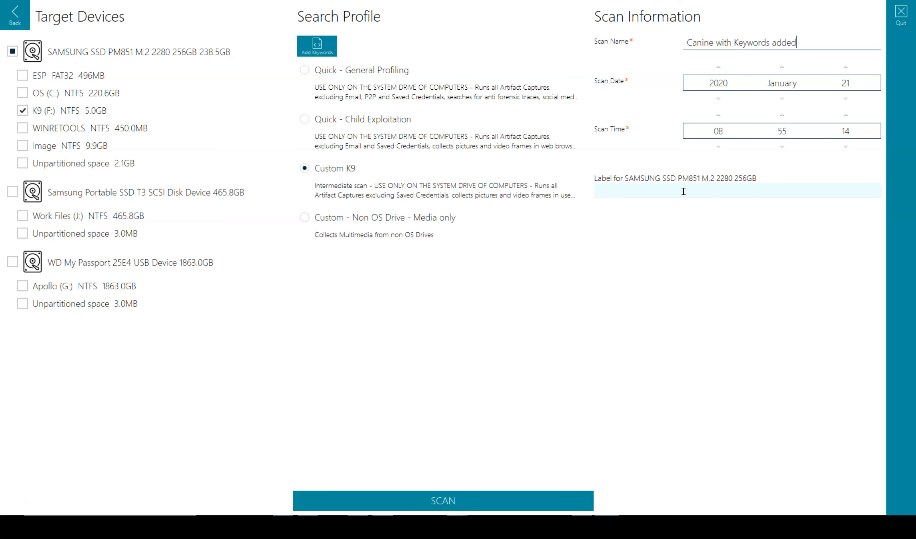
# Step: Create a keyword search capture named "Added Keywords on scene" in the capture group "Keywords"
pyautogui.click(306, 44)
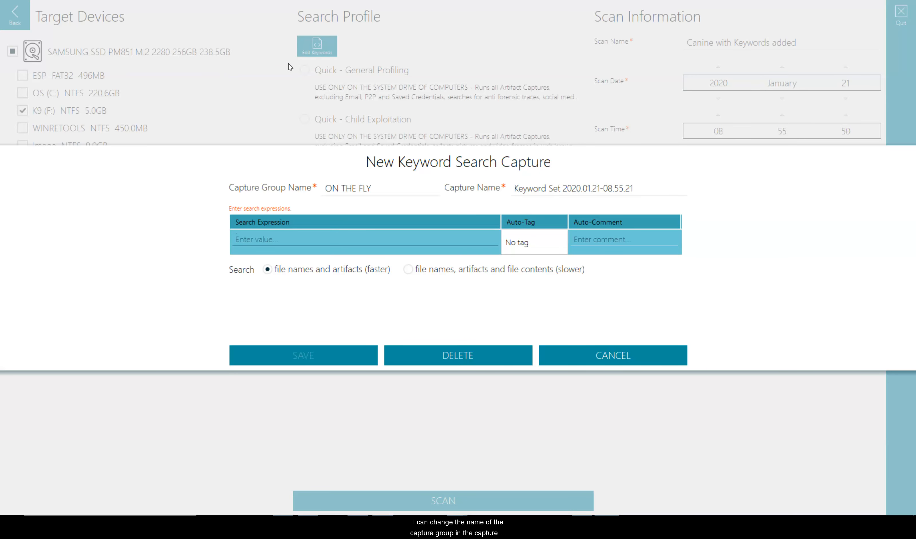
pyautogui.click(311, 194)
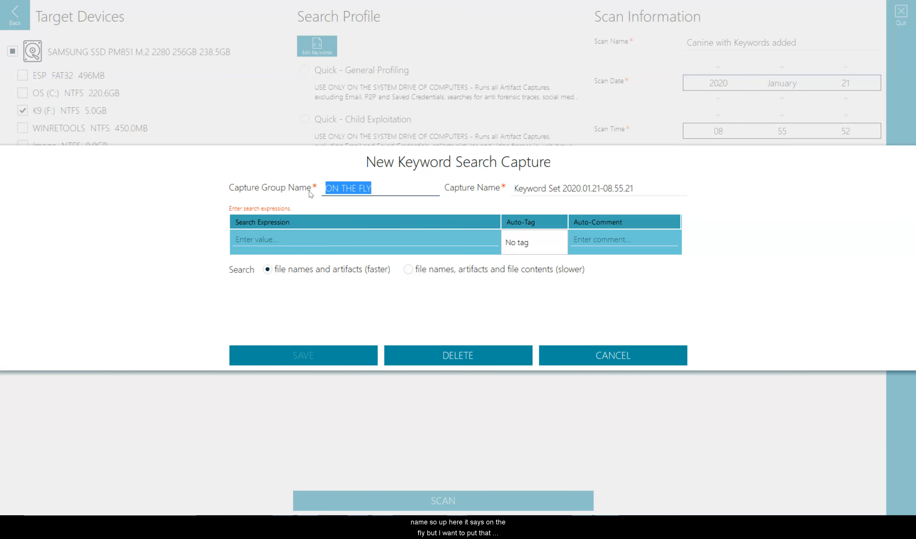
pyautogui.write('Keywo')
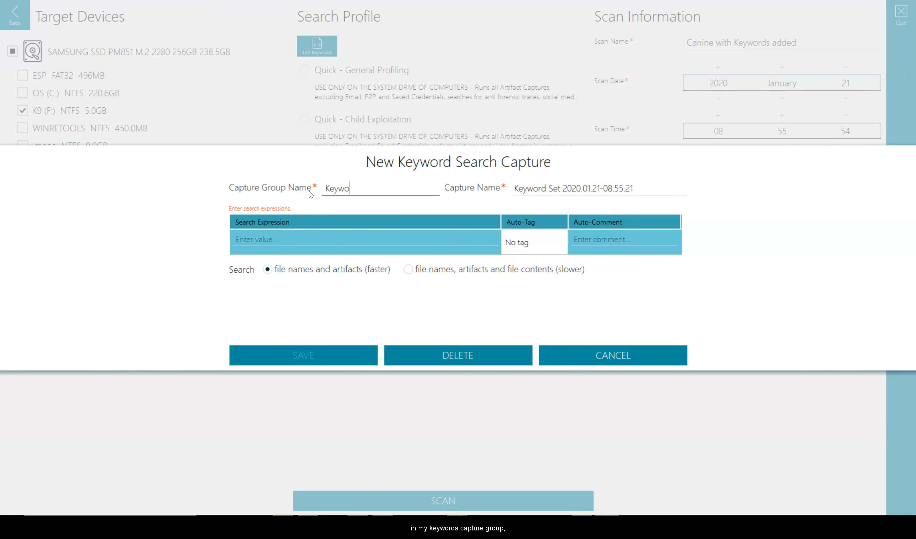
pyautogui.write('rds')
pyautogui.click(585, 189)
pyautogui.doubleClick(585, 189)
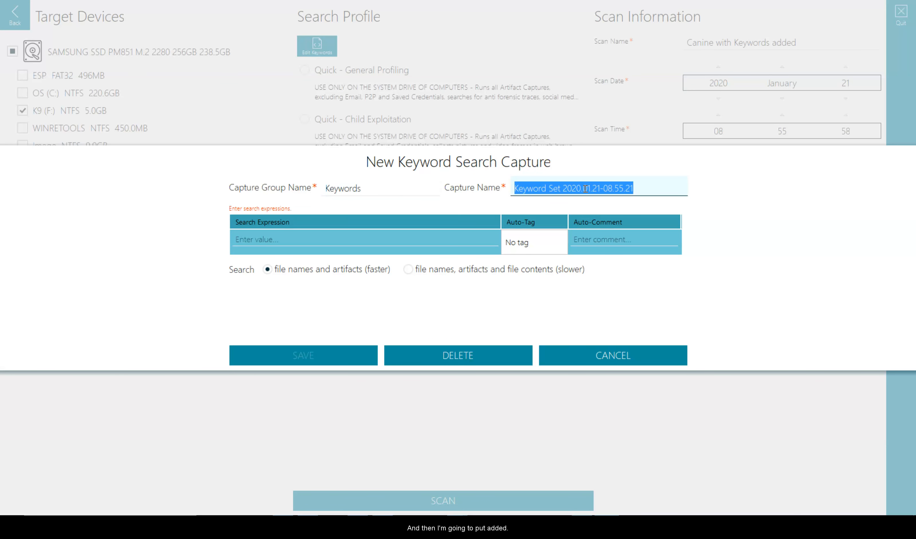
pyautogui.write('Added Keywords on scene')
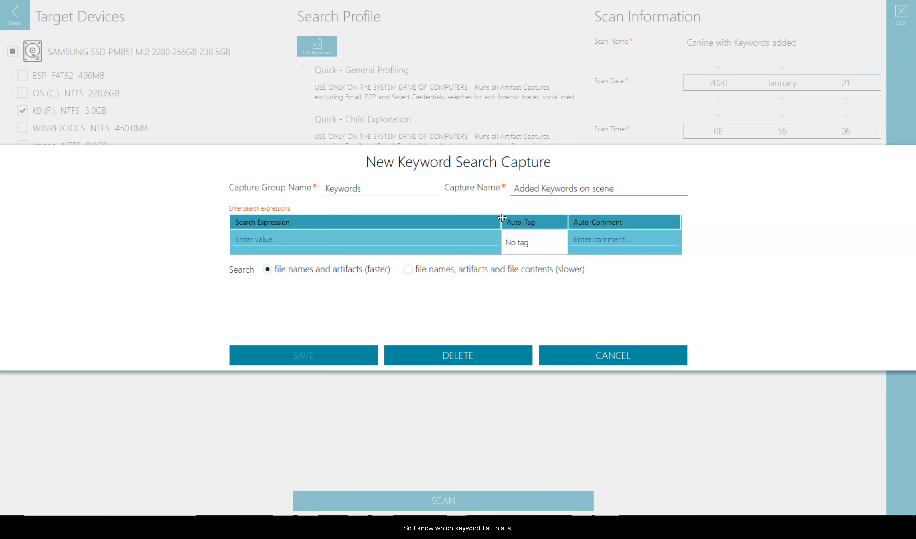
# Step: Add the search expressions Poodle, collie and shepard to the keyword capture
pyautogui.click(272, 241)
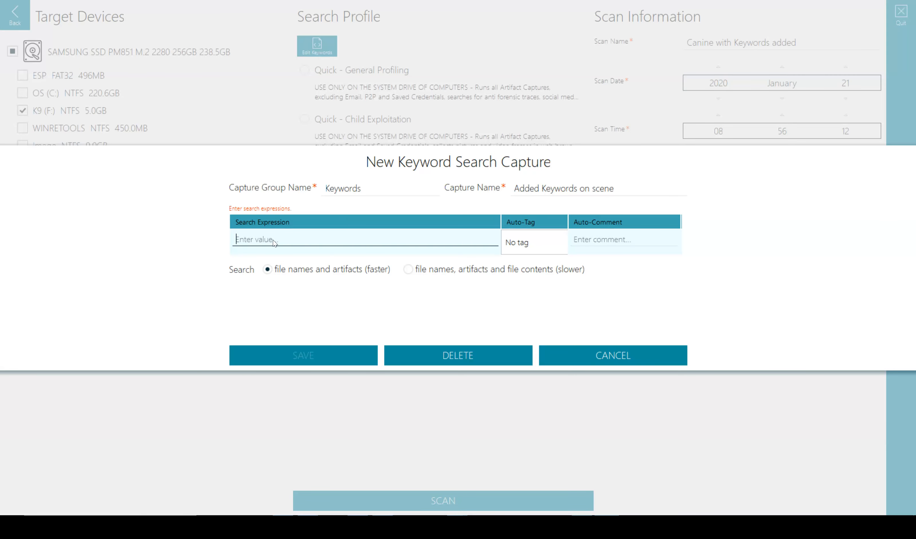
pyautogui.write('Poodle')
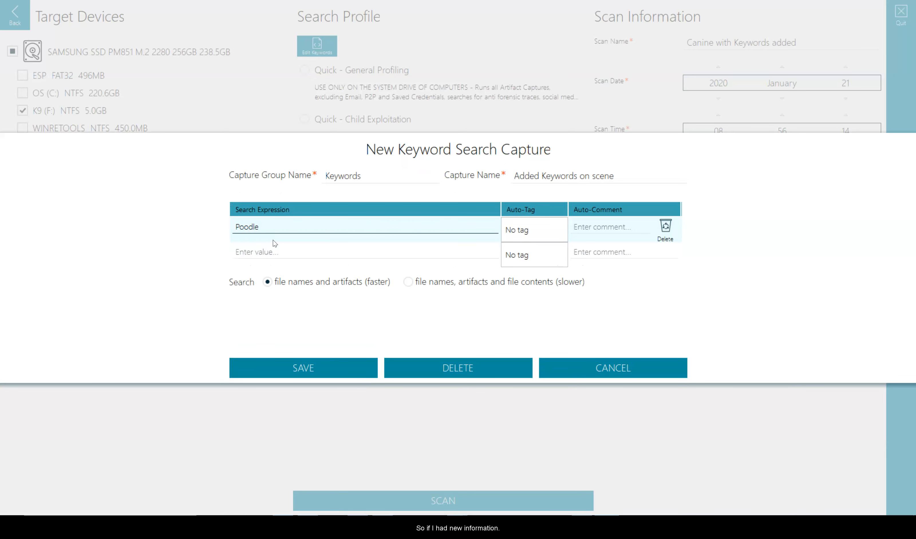
pyautogui.click(272, 255)
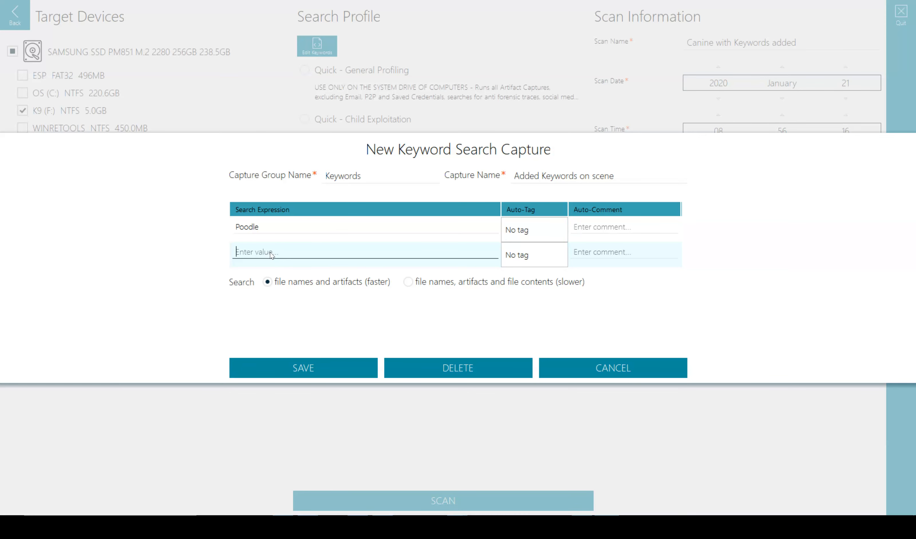
pyautogui.write('collie')
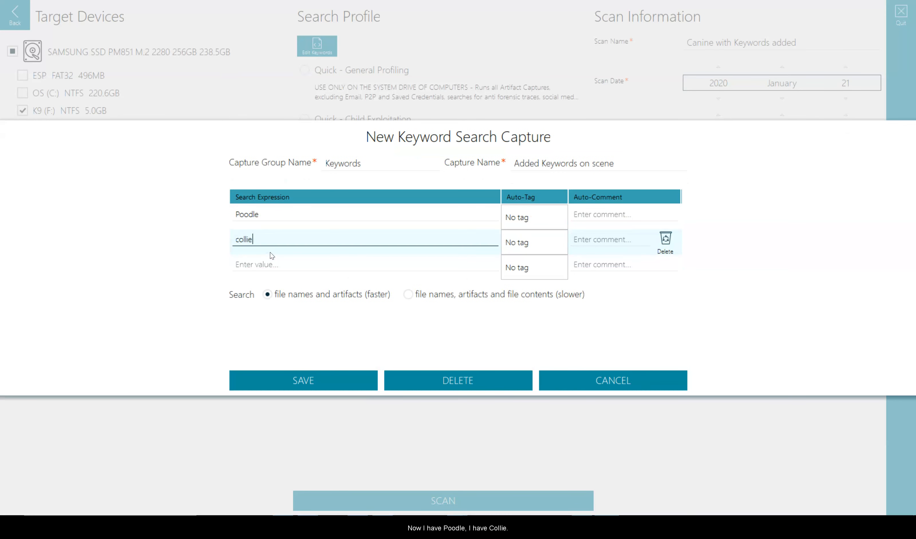
pyautogui.click(265, 266)
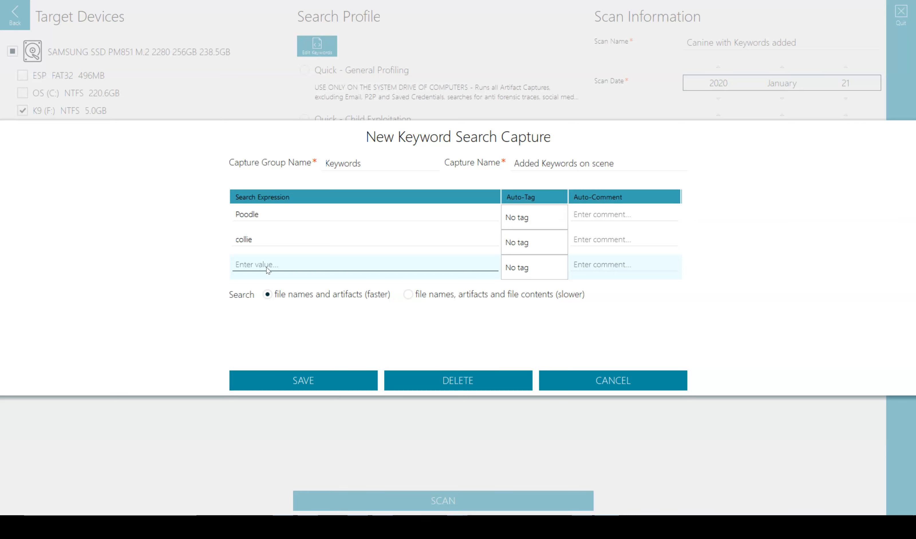
pyautogui.write('shepard')
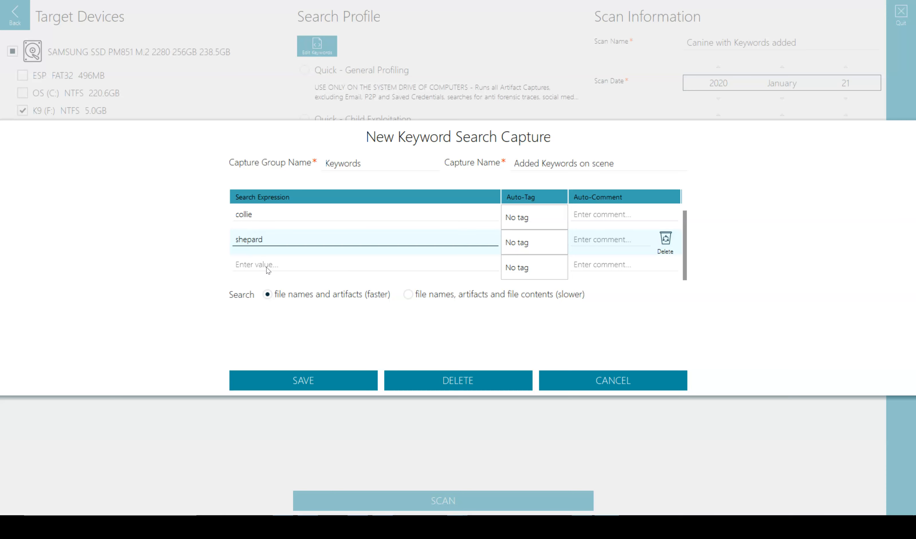
# Step: Set the auto-comments to Victim for Poodle, New Victim for collie and Sister for shepard
pyautogui.scroll(1, 315, 252)
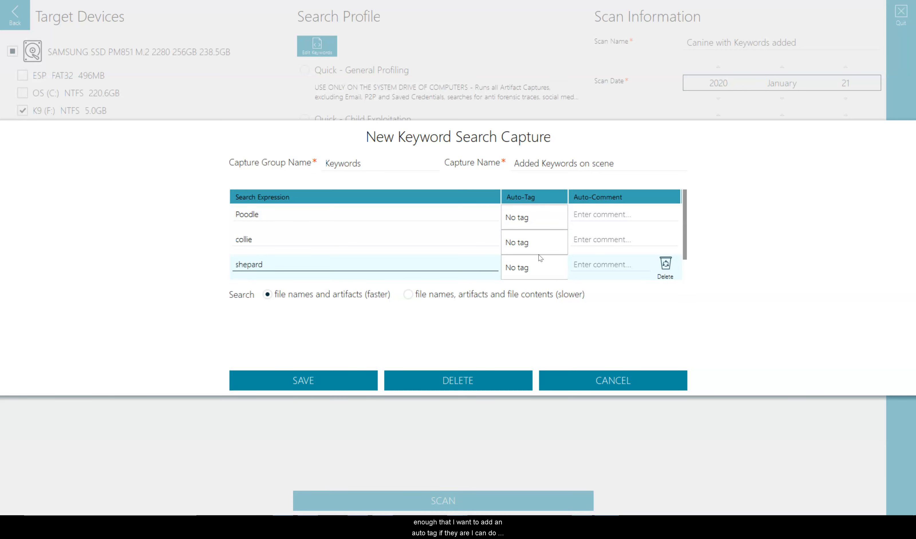
pyautogui.click(610, 218)
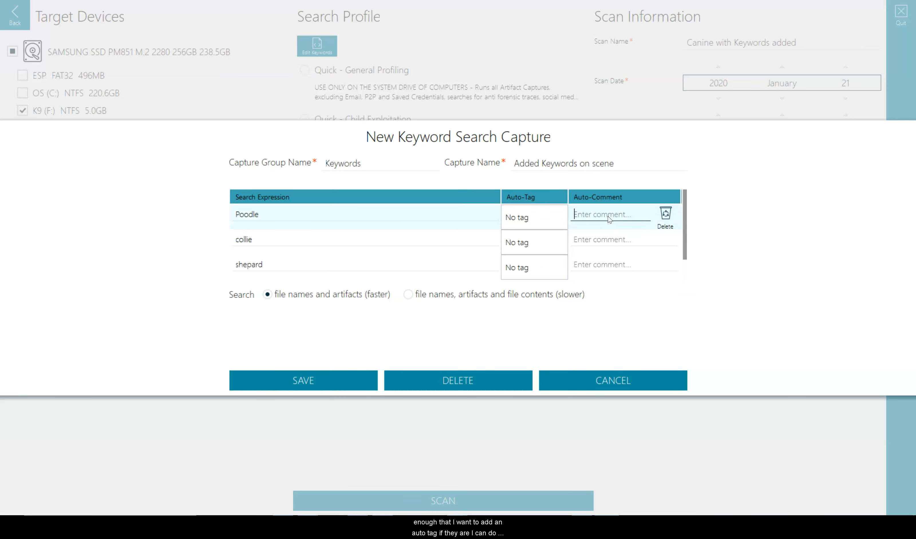
pyautogui.write('Vic')
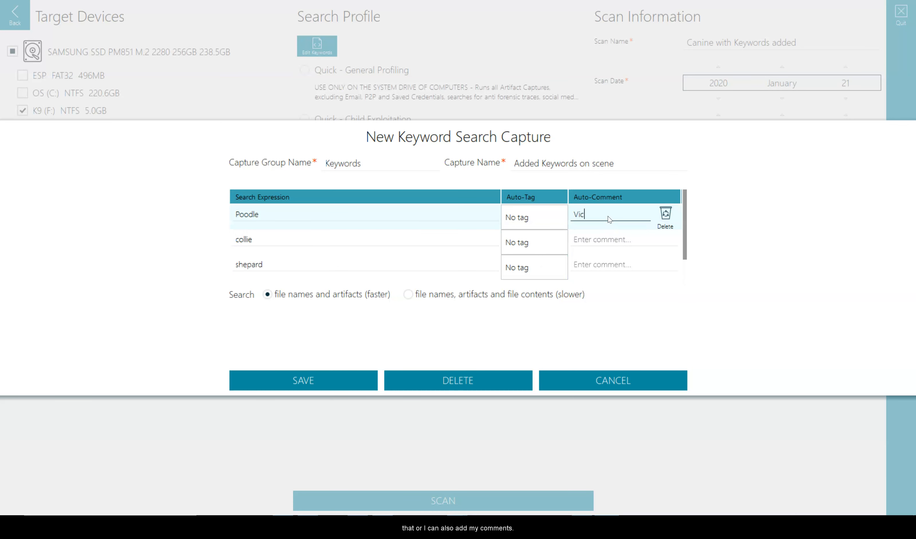
pyautogui.write('tim')
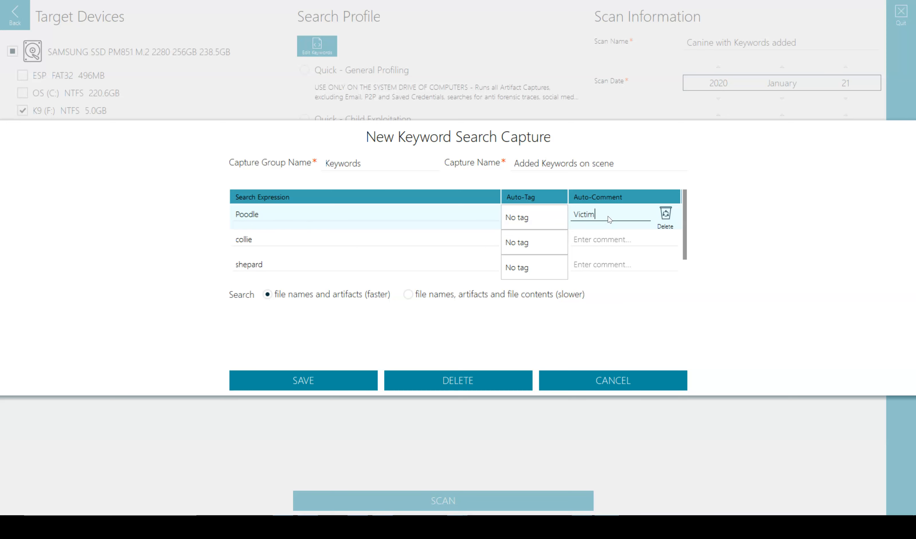
pyautogui.press('Tab')
pyautogui.write('New ')
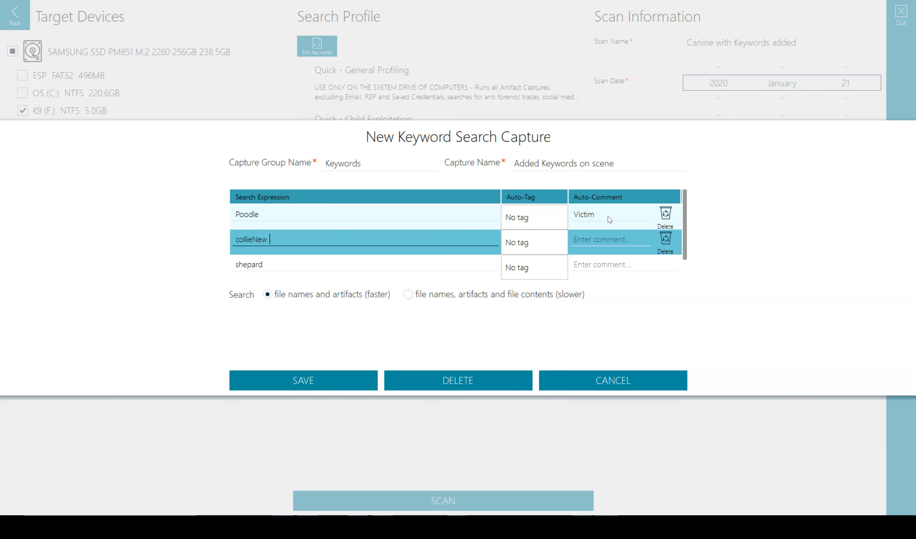
pyautogui.write('Victim')
pyautogui.click(600, 239)
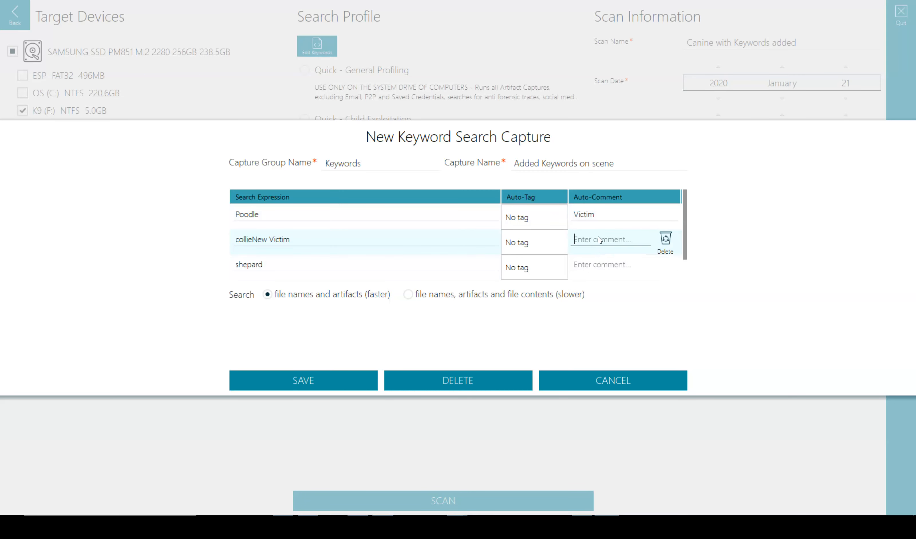
pyautogui.write('New Victim')
pyautogui.click(599, 263)
pyautogui.write('Sister')
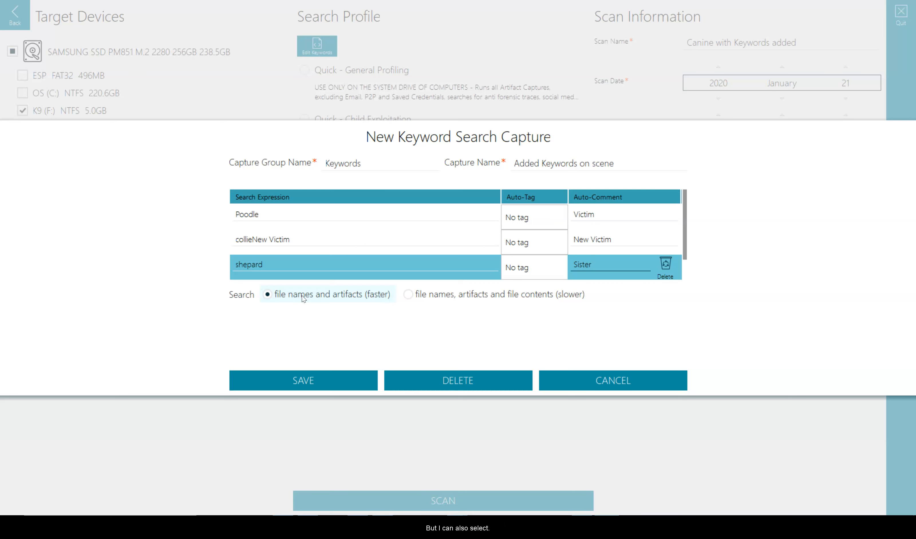
# Step: Set the capture to search file names, artifacts and file contents, limited to documents with fast identification, and save it
pyautogui.click(420, 301)
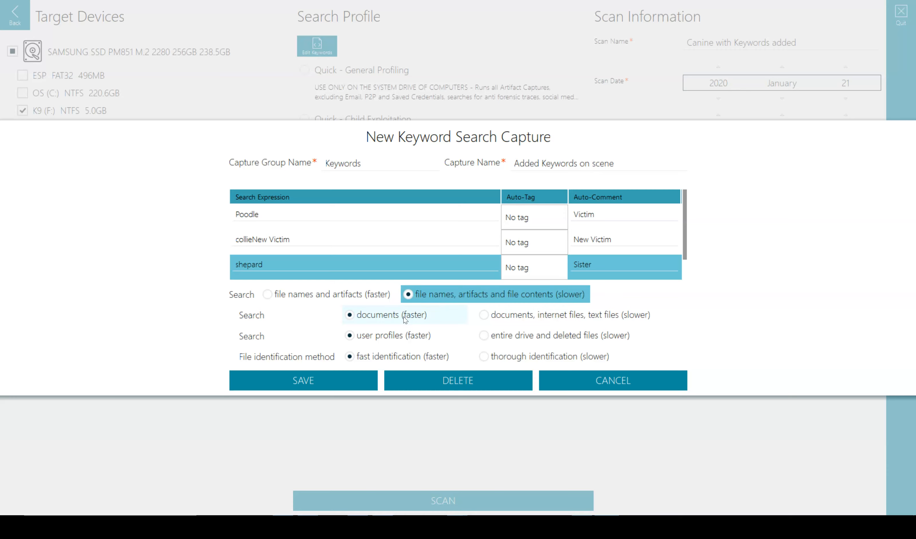
pyautogui.click(622, 319)
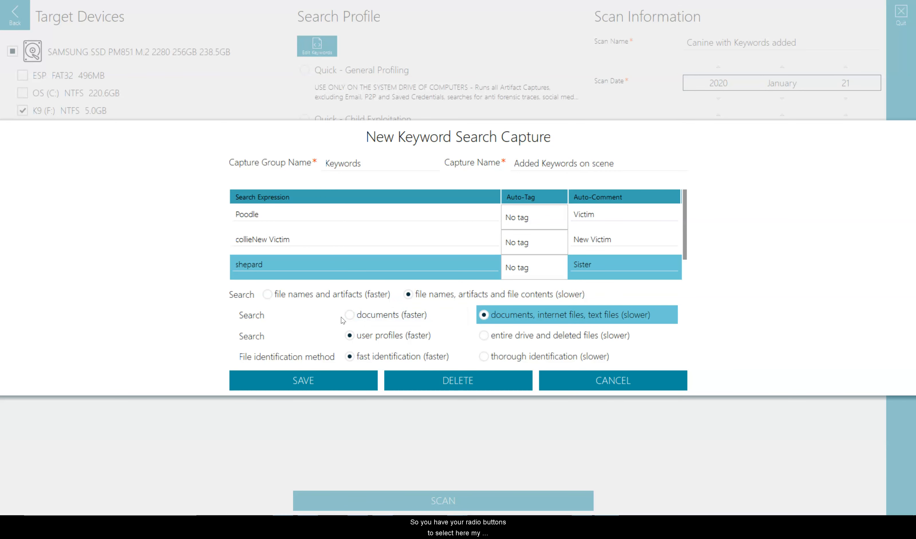
pyautogui.click(352, 316)
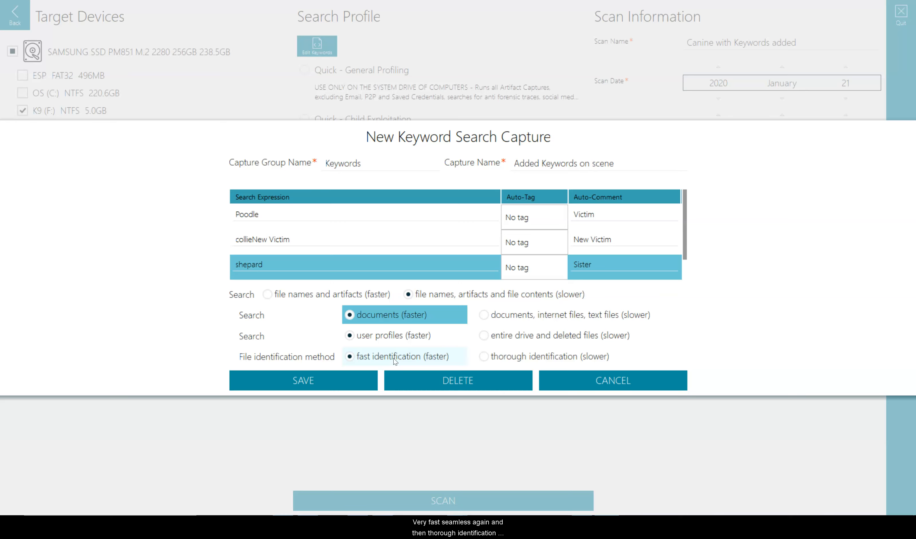
pyautogui.click(557, 356)
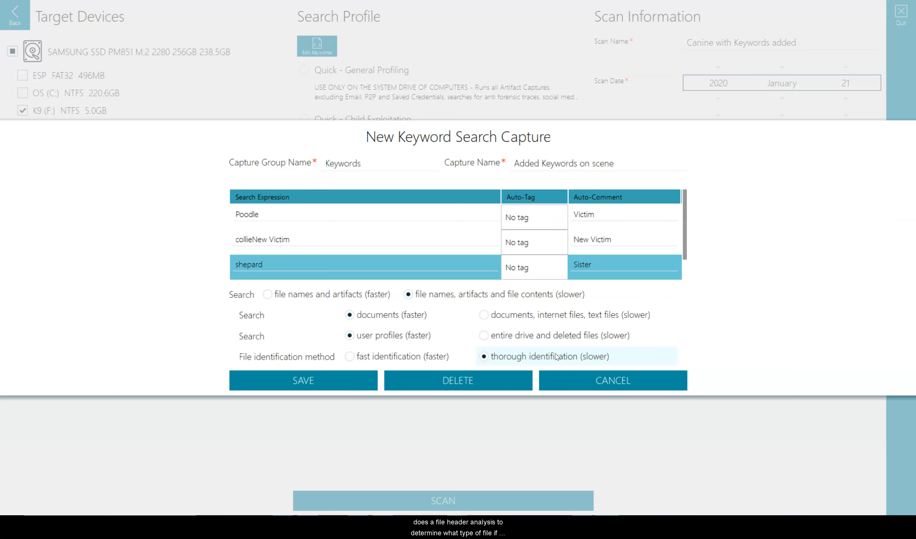
pyautogui.click(556, 356)
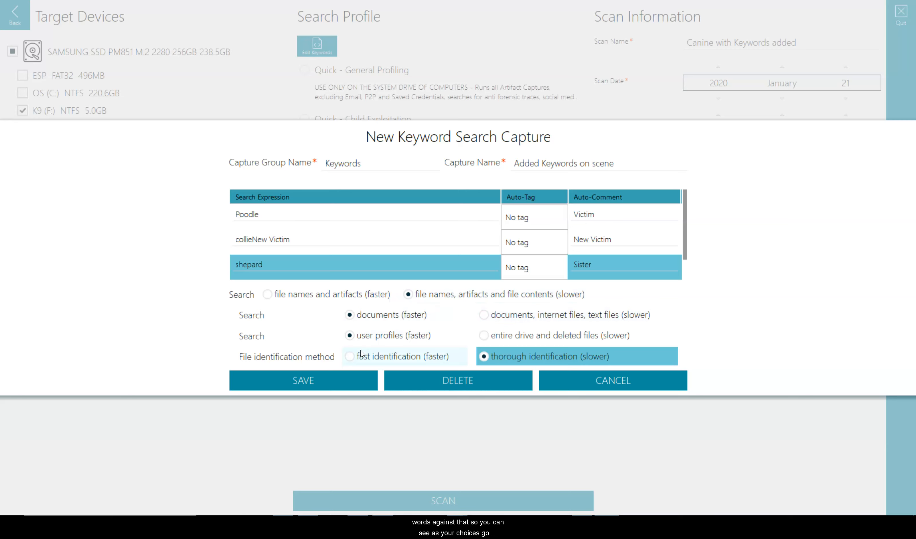
pyautogui.click(354, 359)
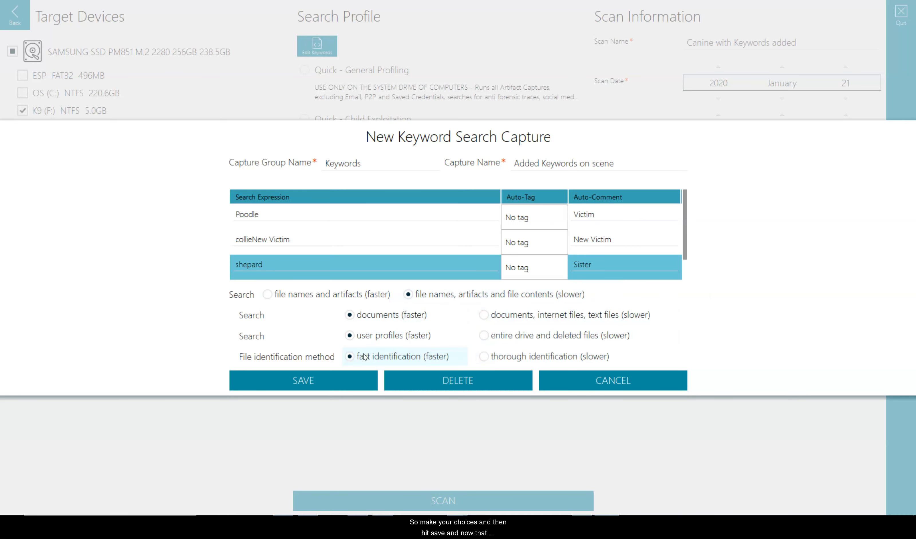
pyautogui.click(315, 384)
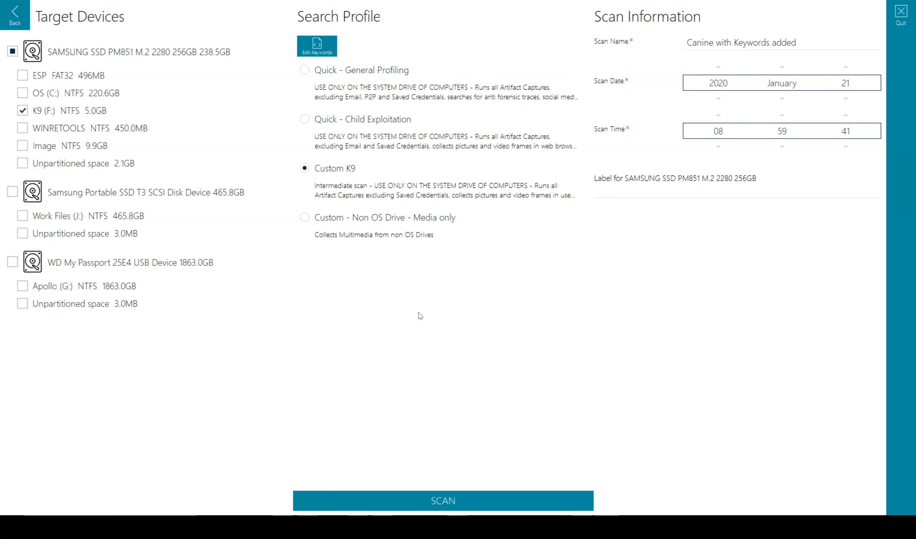
# Step: Leave the scan setup and open the existing scan result "K9 with added KW" for review
pyautogui.click(14, 23)
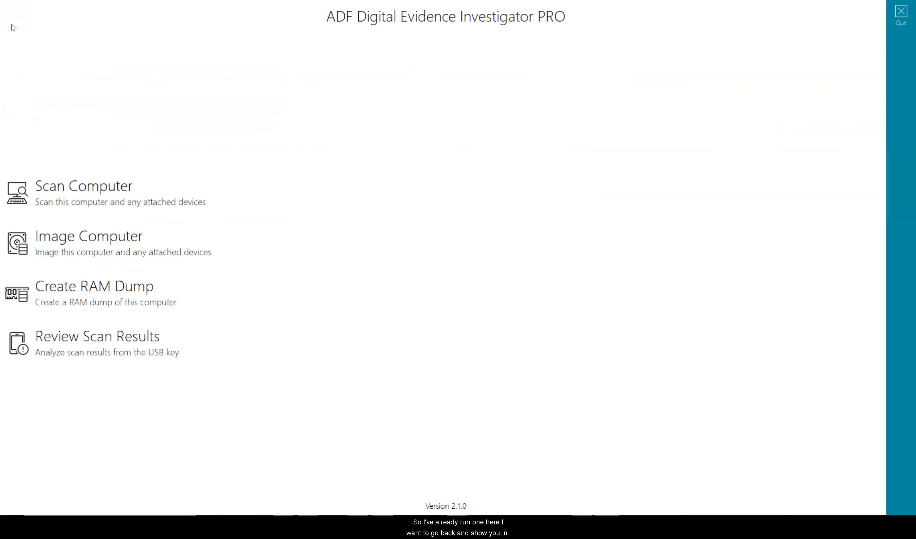
pyautogui.click(95, 341)
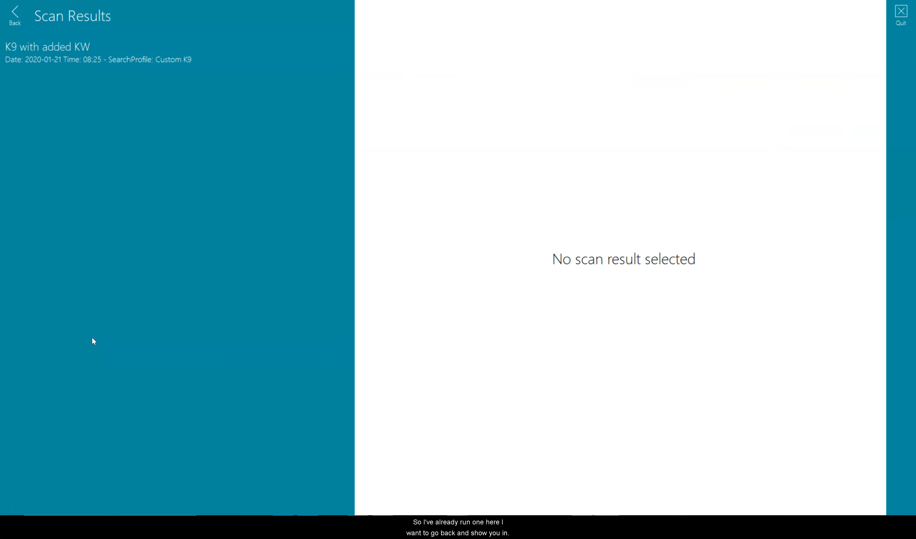
pyautogui.click(104, 57)
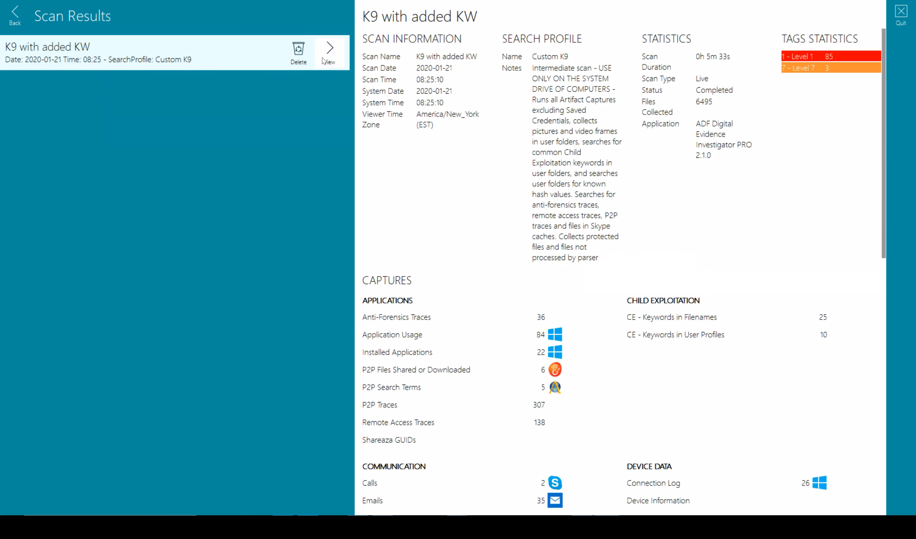
pyautogui.click(323, 59)
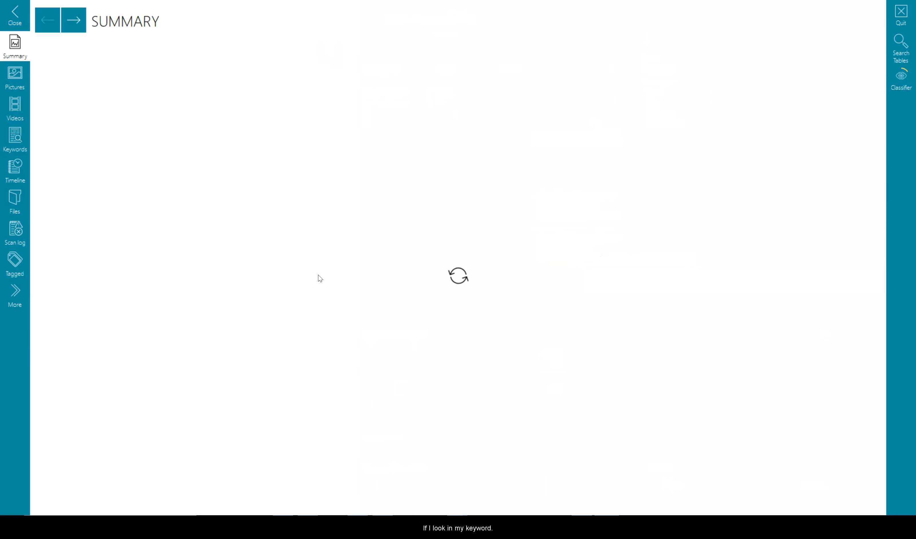
# Step: Examine the On-Scene Keywords hits from the summary, checking the collie and Shepard entries
pyautogui.scroll(-1, 455, 338)
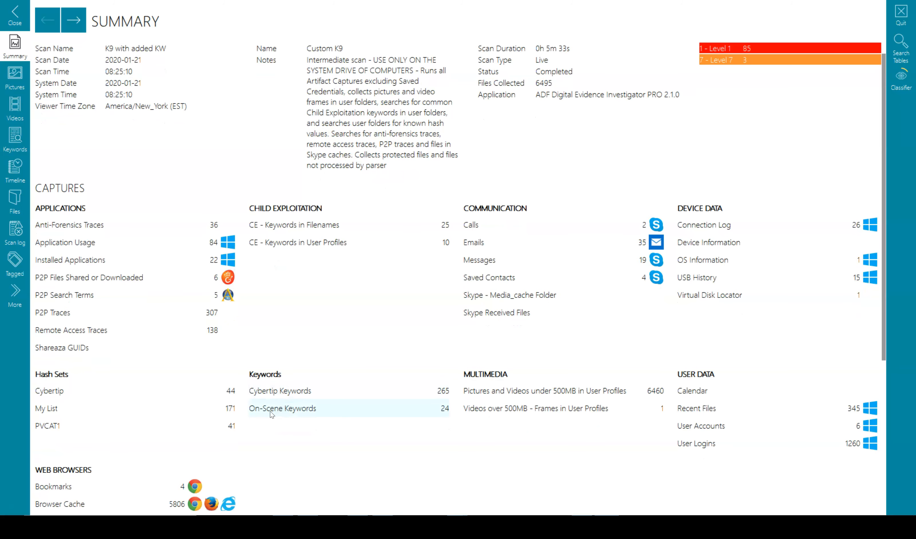
pyautogui.click(442, 412)
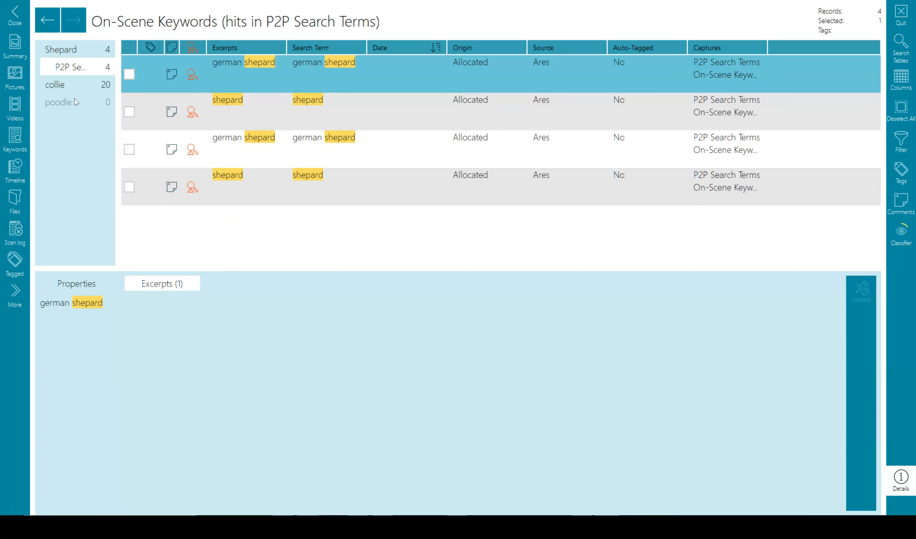
pyautogui.click(62, 93)
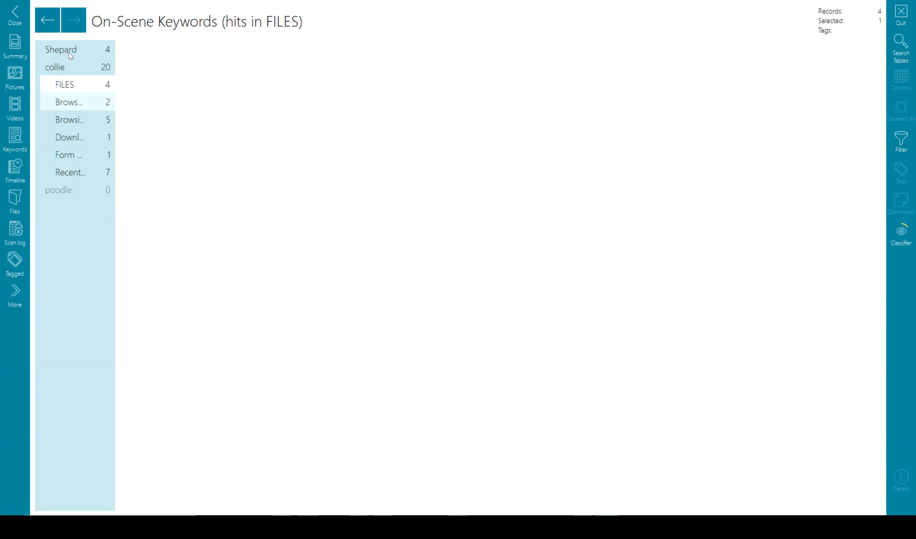
pyautogui.click(71, 55)
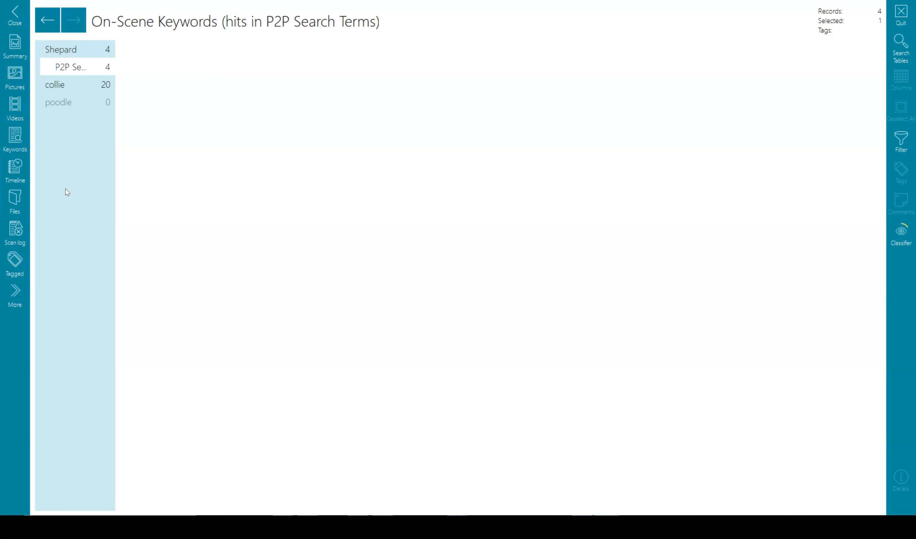